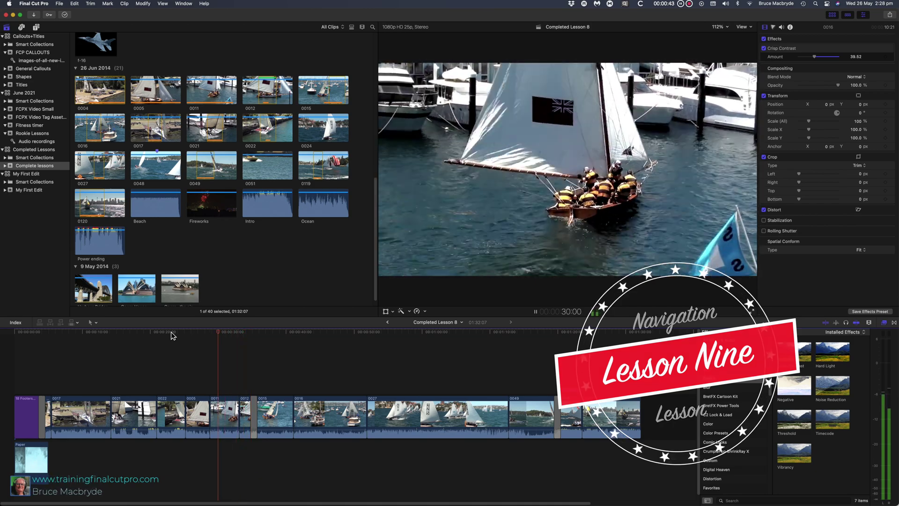
- Stop playback, zoom the timeline in around the playhead at 26:15, and zoom back out to the whole project
key(k)
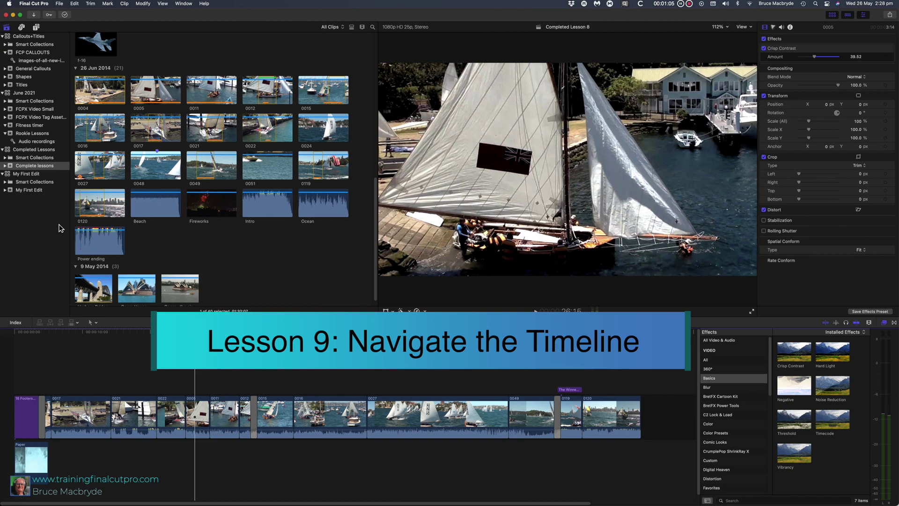
key(super+equal)
key(super+equal)
key(super+equal)
key(super+equal)
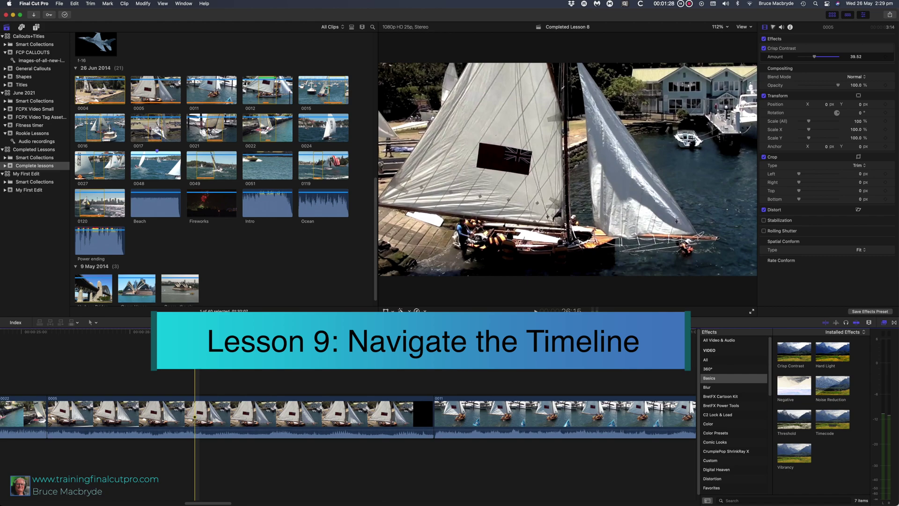
key(super+minus)
key(super+minus)
key(super+minus)
key(super+minus)
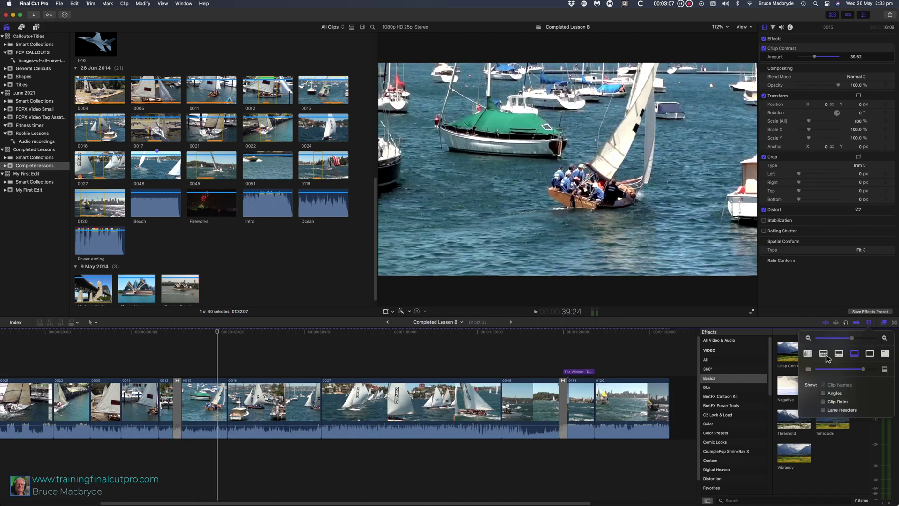
- Preview several timeline clip appearances, including large waveforms with small filmstrips, clip labels only, and waveforms only
click(823, 353)
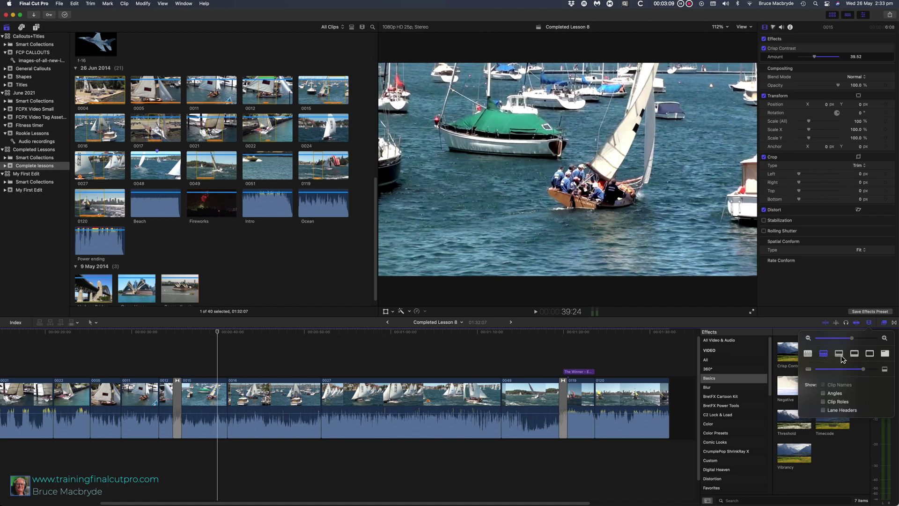
click(841, 356)
click(886, 356)
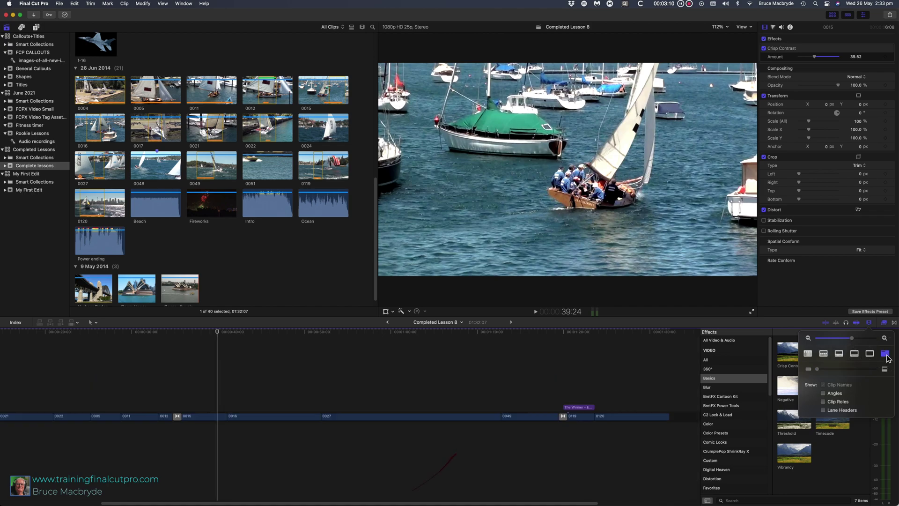
click(808, 354)
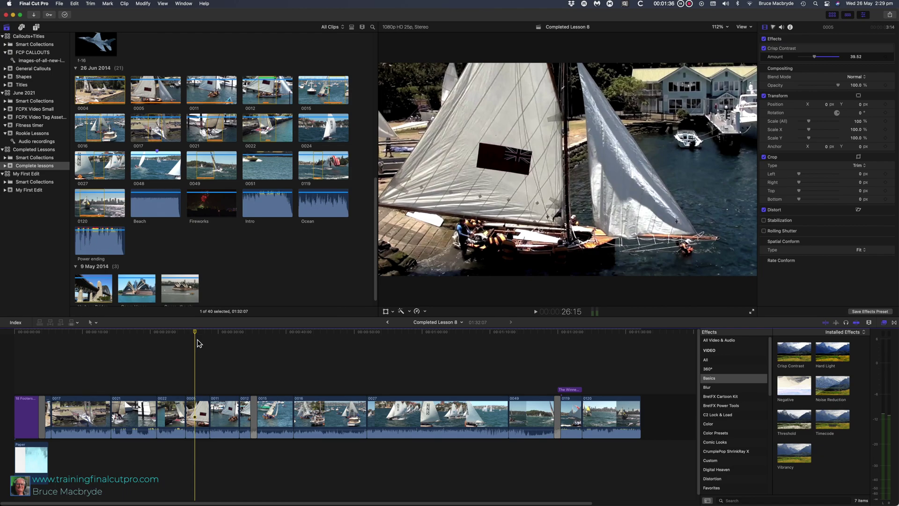
- Move the playhead to 50:18 in clip 0016 and zoom the timeline in and back out twice around it
click(359, 331)
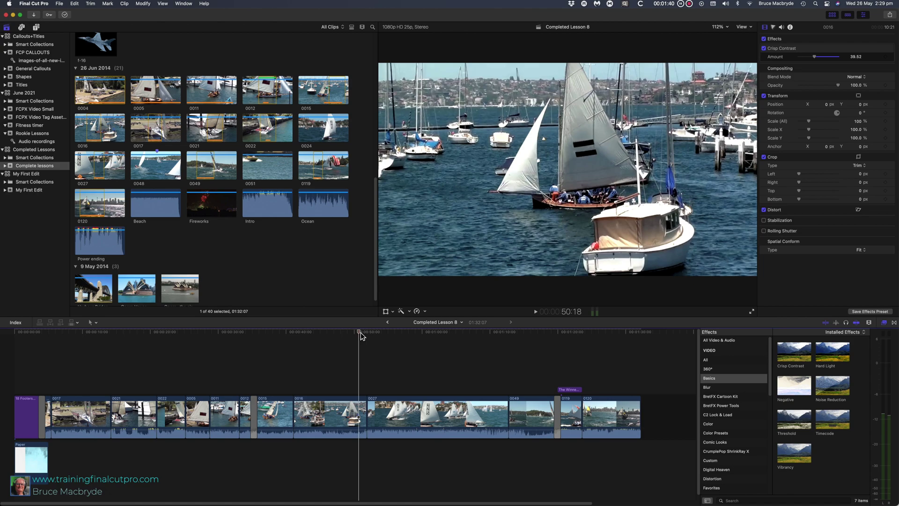
key(super+equal)
key(super+equal)
key(super+equal)
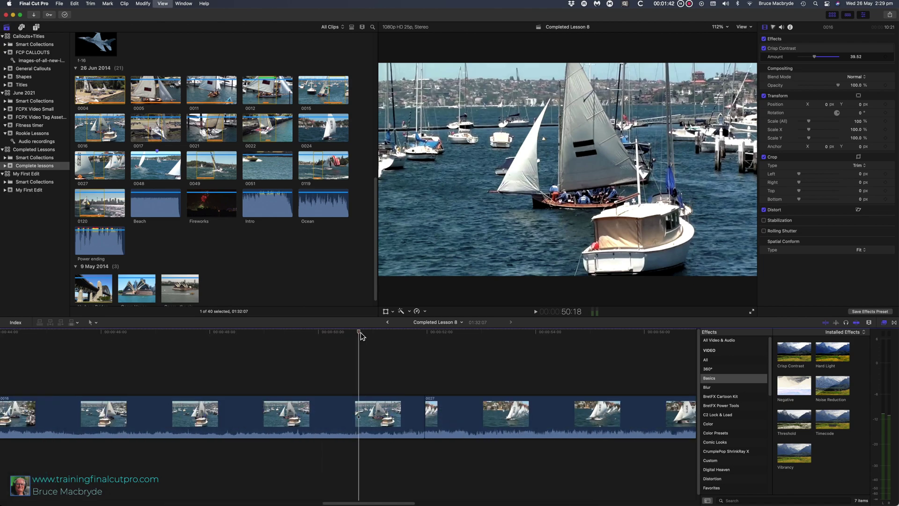
key(super+minus)
key(super+minus)
key(super+minus)
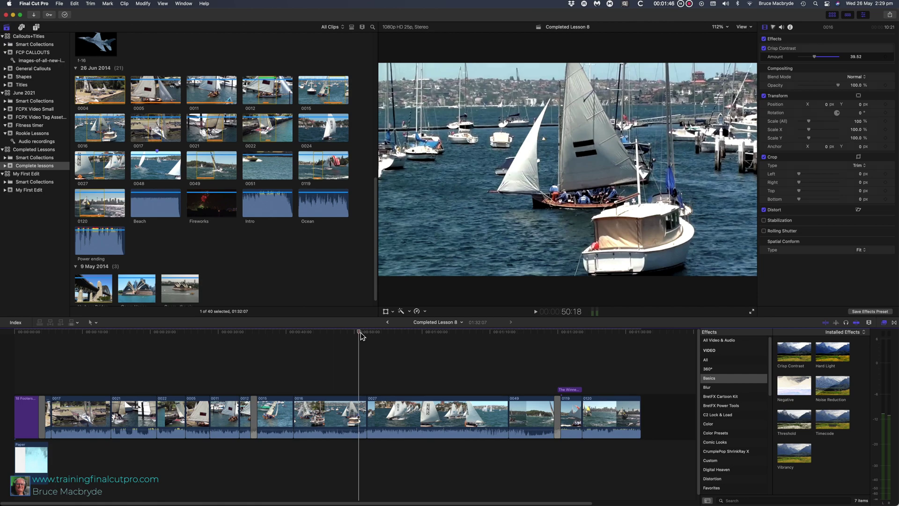
key(super+equal)
key(super+equal)
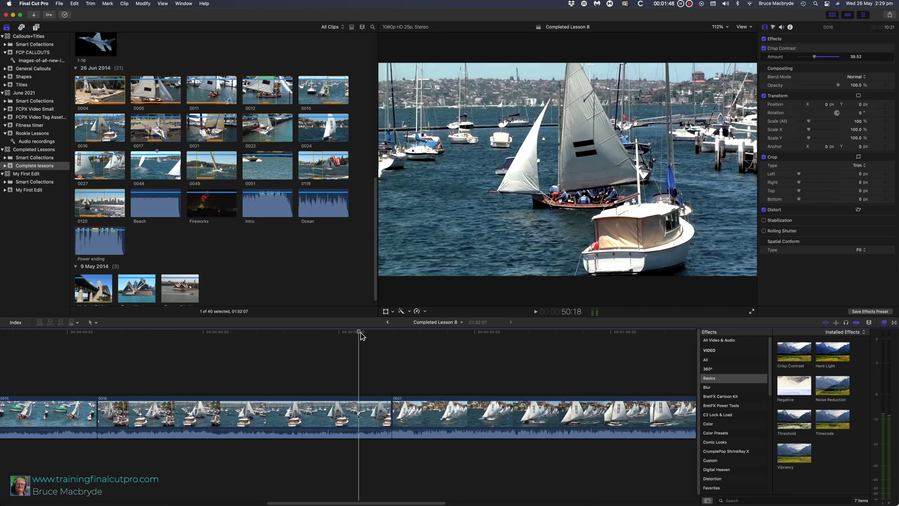
key(super+minus)
key(super+minus)
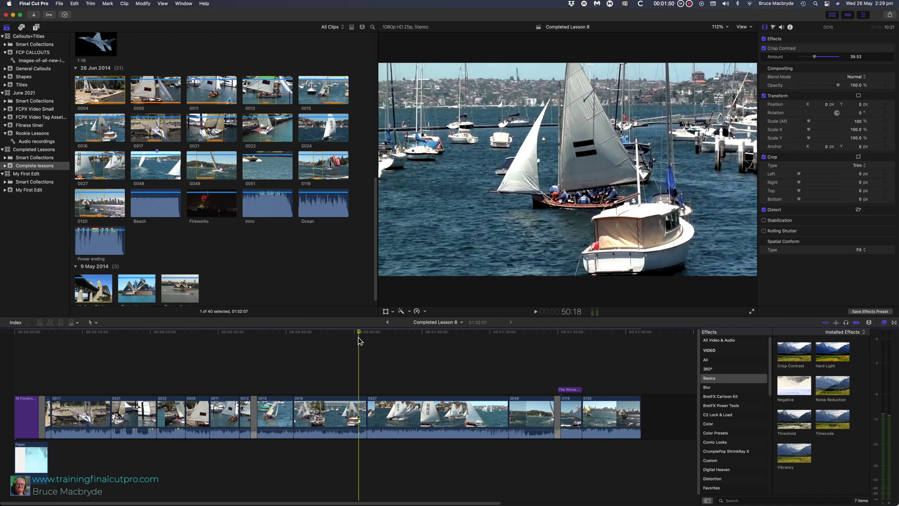
- Move the playhead back to 26:15 in clip 0005, zoom the timeline in for detail, and return to the wide view
click(194, 332)
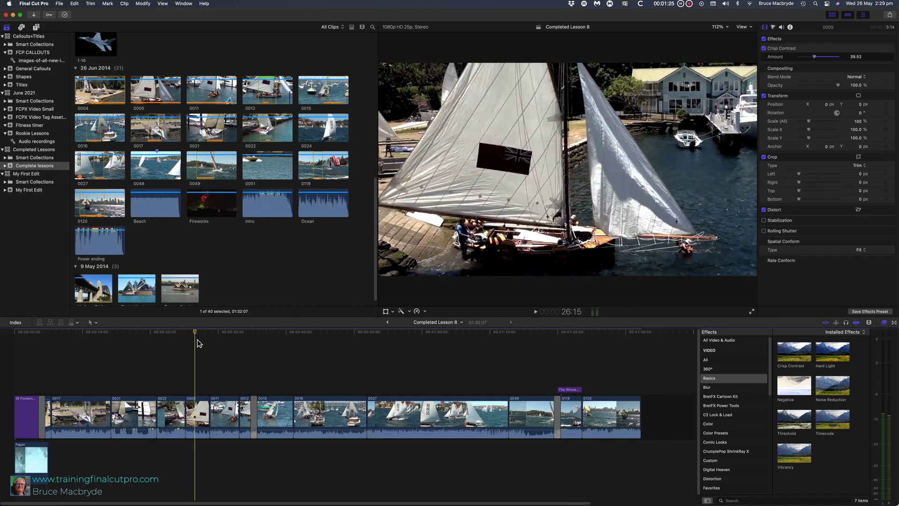
key(super+equal)
key(super+equal)
key(super+equal)
key(super+equal)
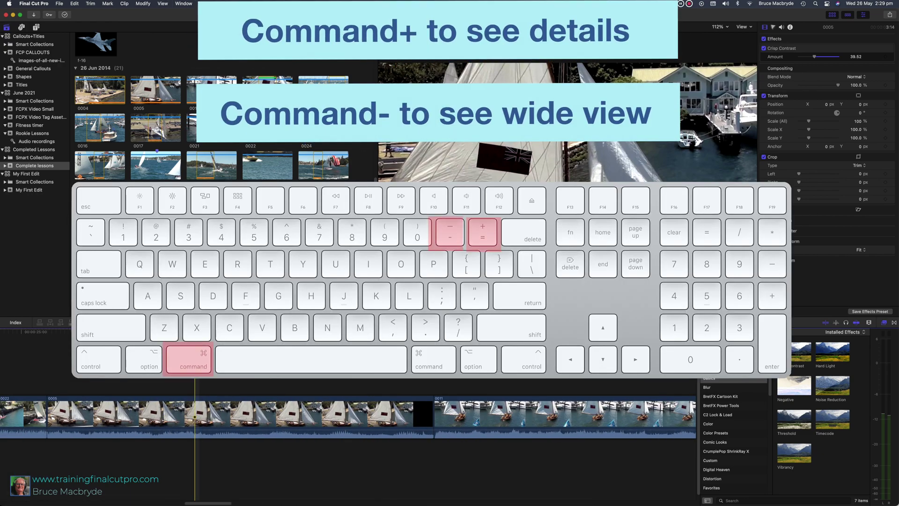
key(super+minus)
key(super+minus)
key(super+minus)
key(super+minus)
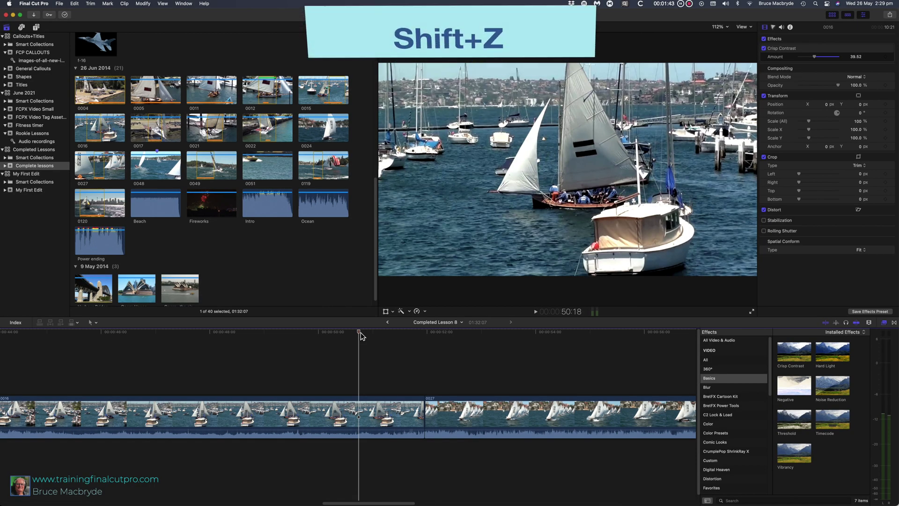
- Fit the whole project in the timeline, magnify the area around clip 0016 with the Zoom tool, and fit the project again
key(shift+z)
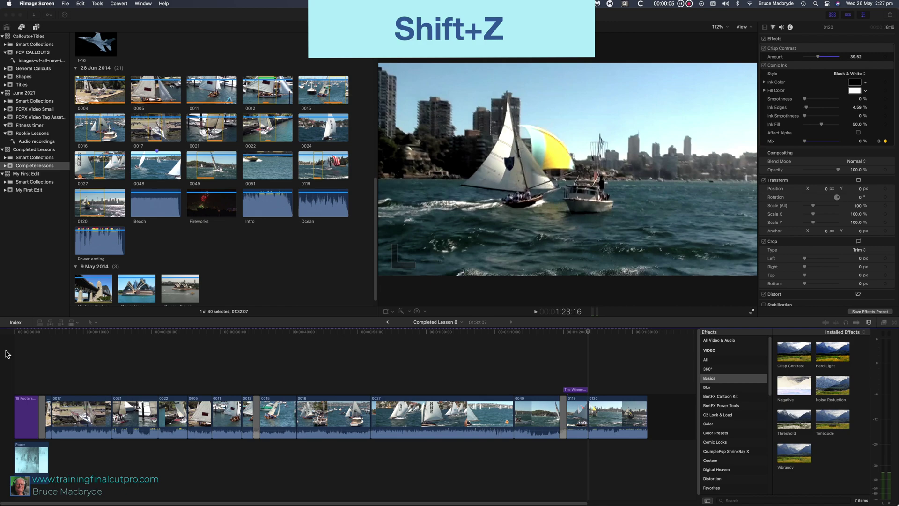
key(z)
drag(247, 408, 451, 422)
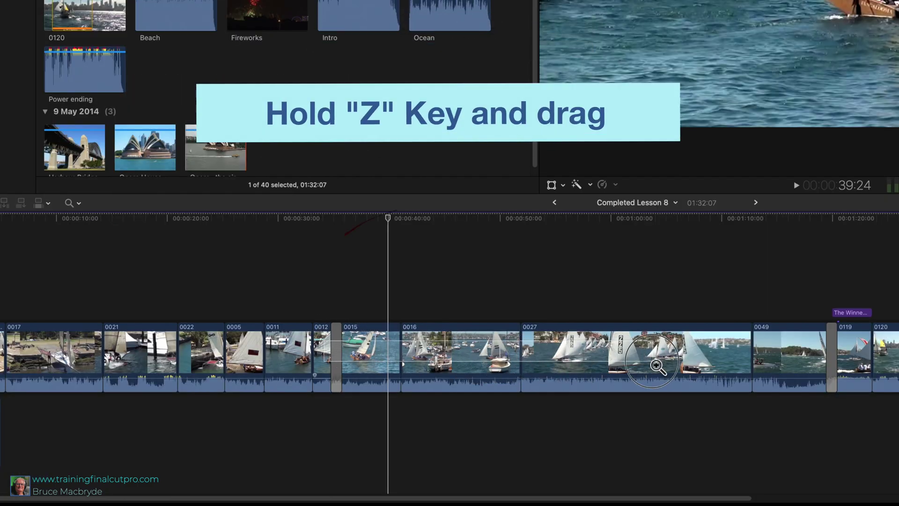
drag(657, 367, 654, 367)
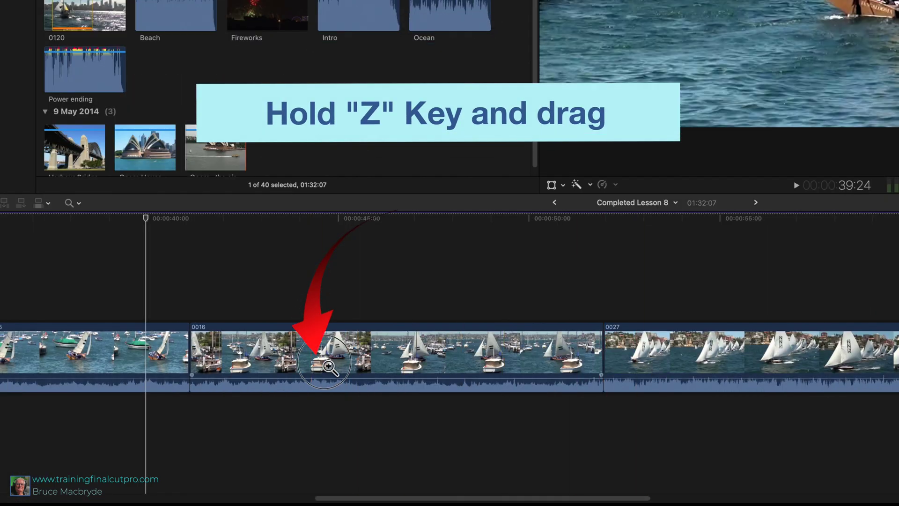
drag(330, 367, 363, 370)
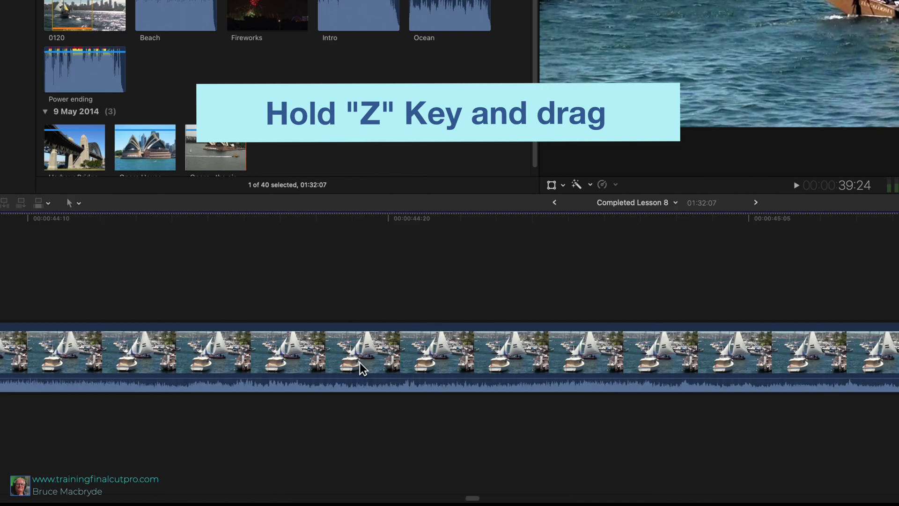
key(shift+z)
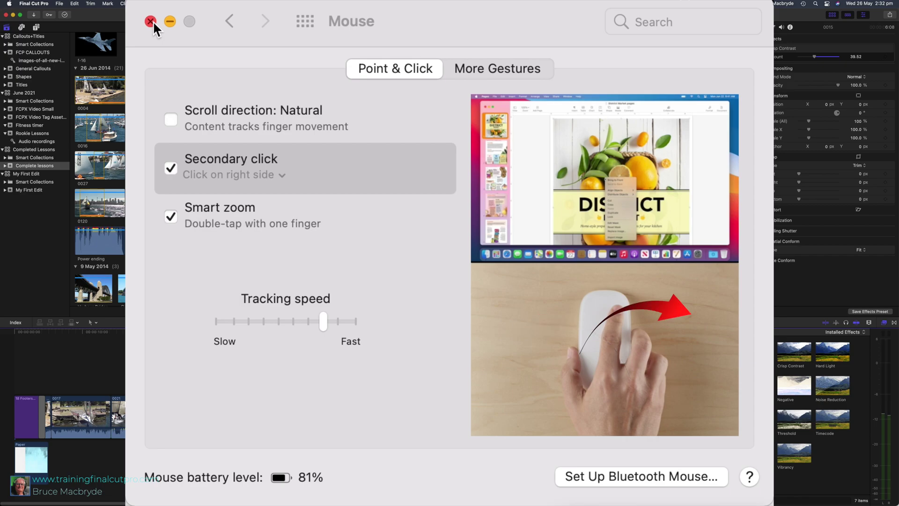
- Close the Mouse preferences and scroll the timeline to the end of the project and back toward its start
click(150, 21)
scroll(357, 496, right, 3)
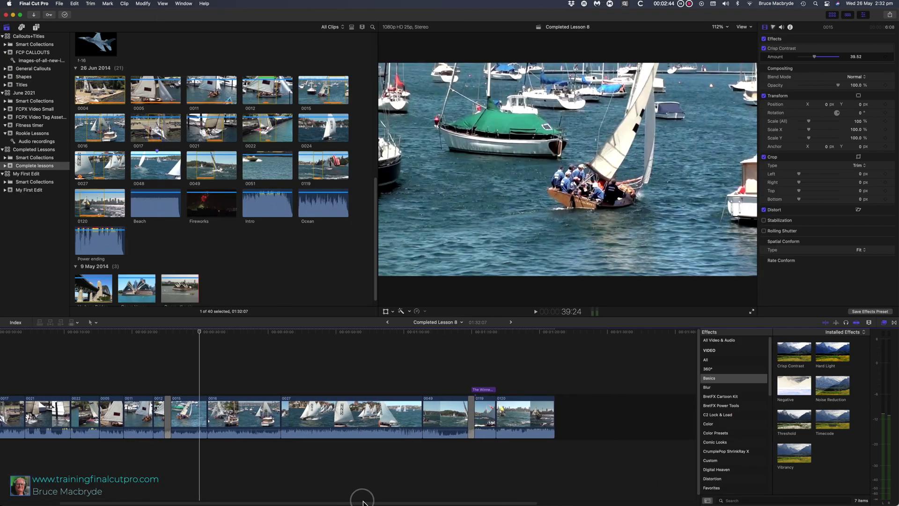
scroll(405, 453, right, 3)
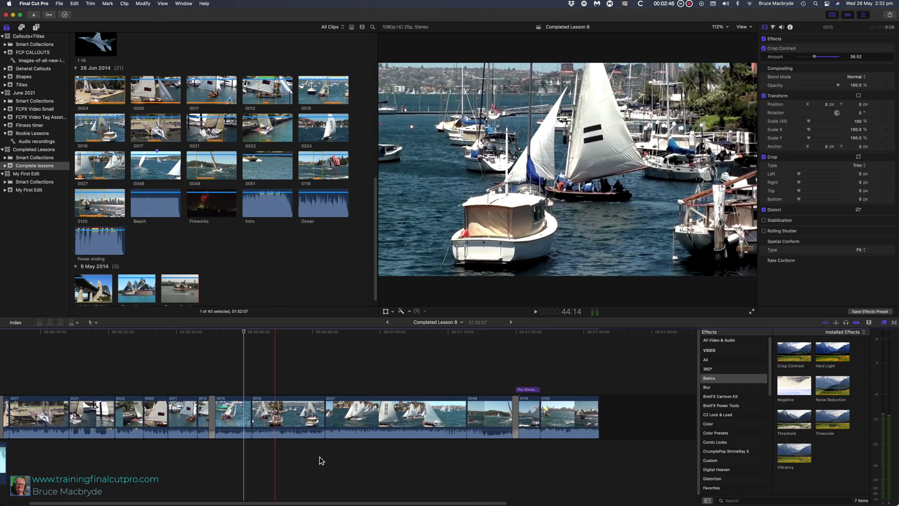
scroll(326, 461, right, 5)
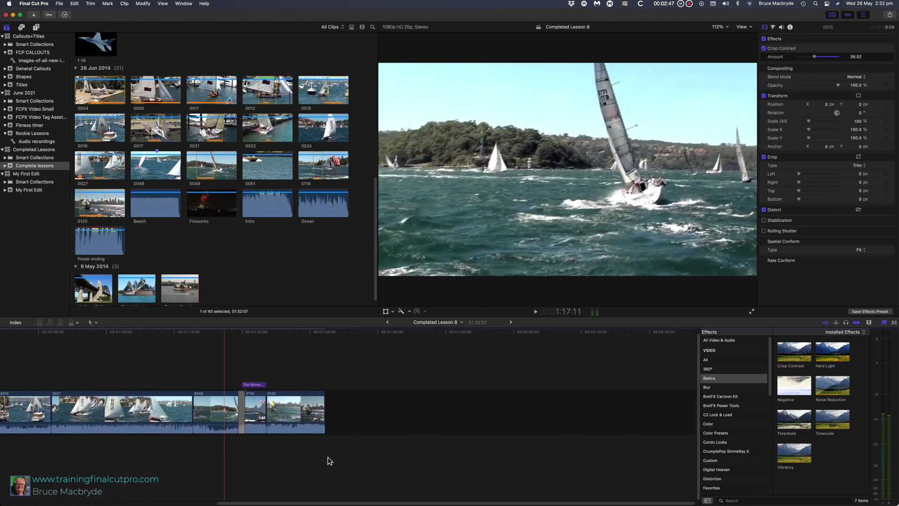
scroll(329, 461, left, 8)
scroll(330, 461, left, 3)
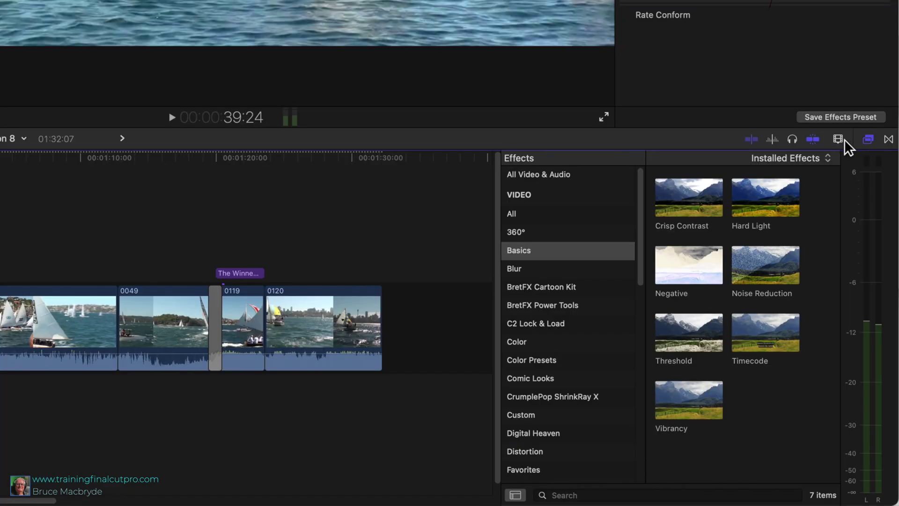
- Open the timeline's clip appearance settings, increase the zoom level slightly, and make the clips taller
click(843, 140)
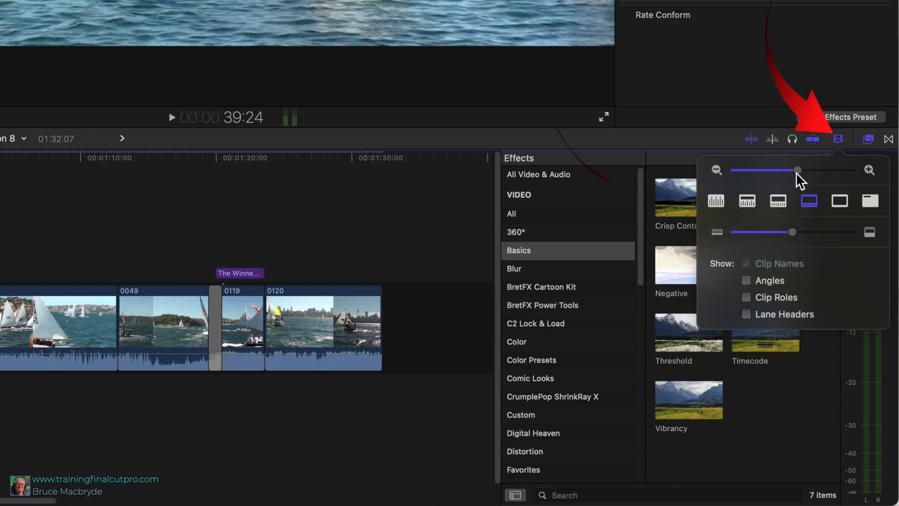
mouse_move(796, 172)
mouse_down()
mouse_move(788, 173)
mouse_move(805, 172)
mouse_up()
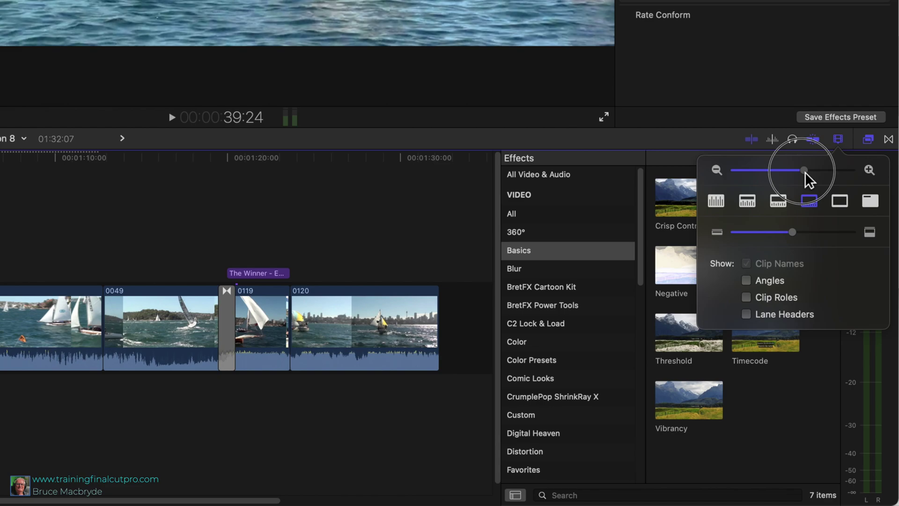
drag(796, 233, 831, 231)
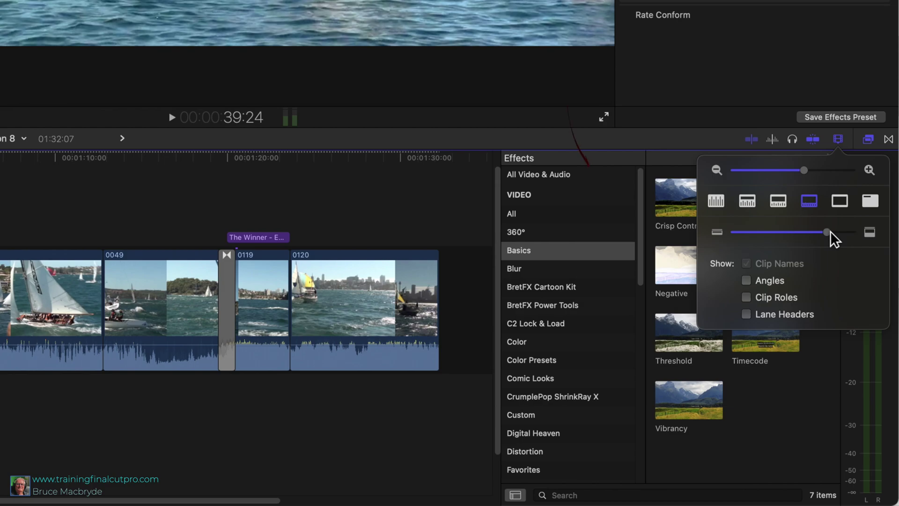
- Compare the clip display styles, choose large waveforms with small filmstrips, and reduce the clip height
click(752, 203)
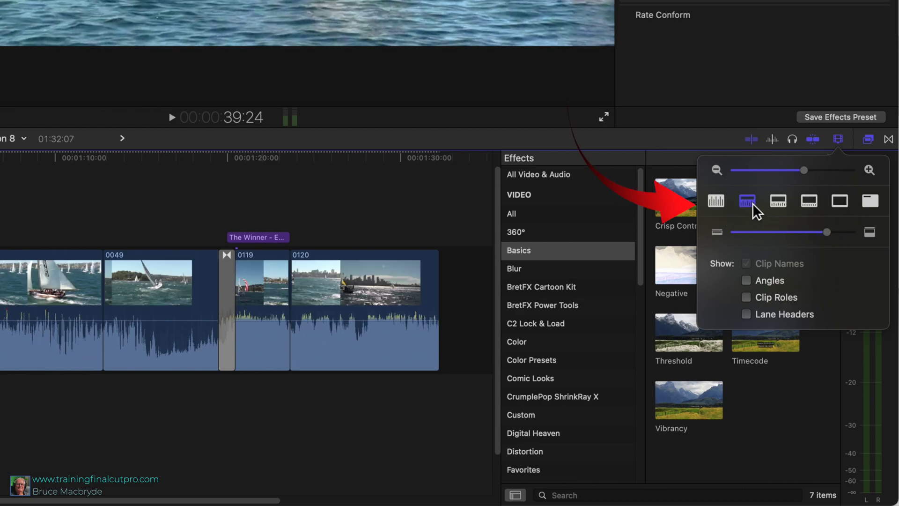
click(783, 203)
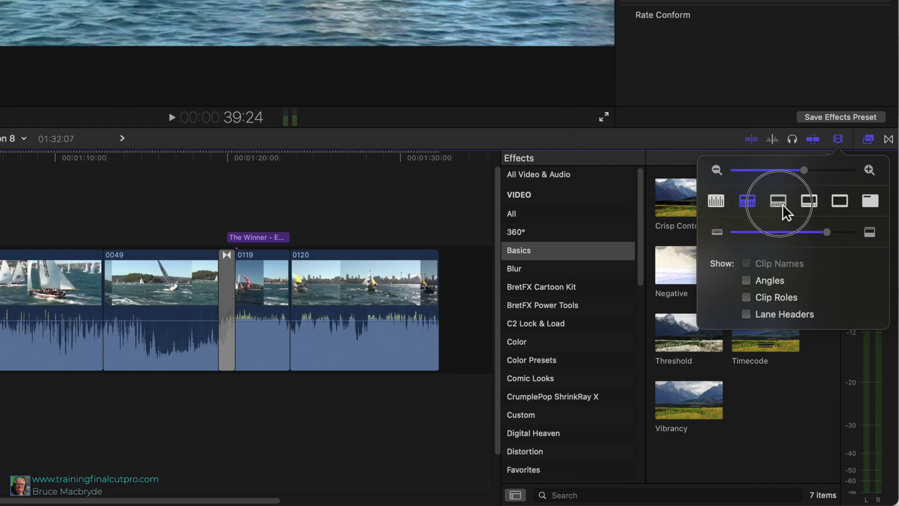
click(873, 204)
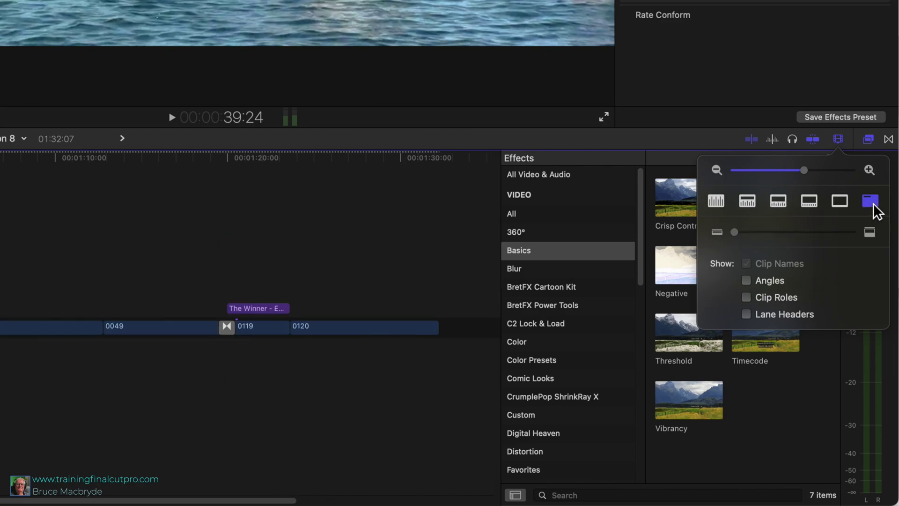
click(717, 201)
click(749, 201)
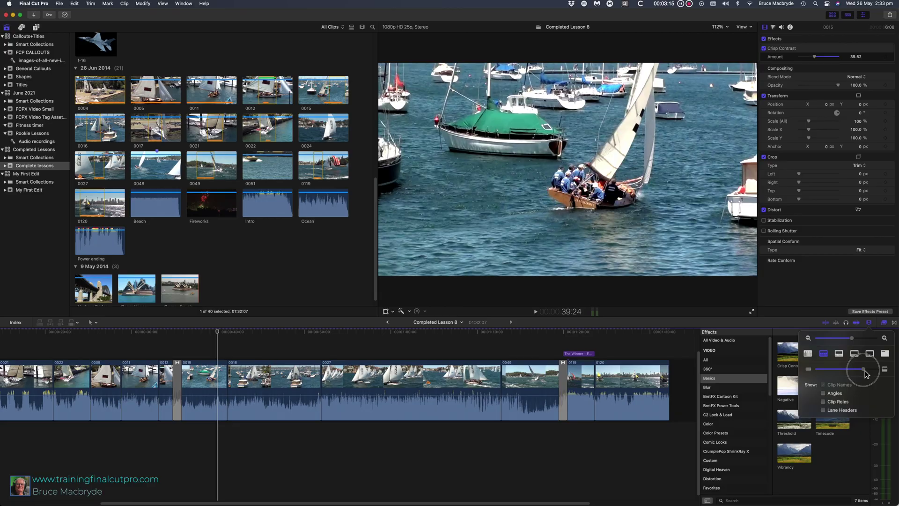
drag(833, 232, 803, 241)
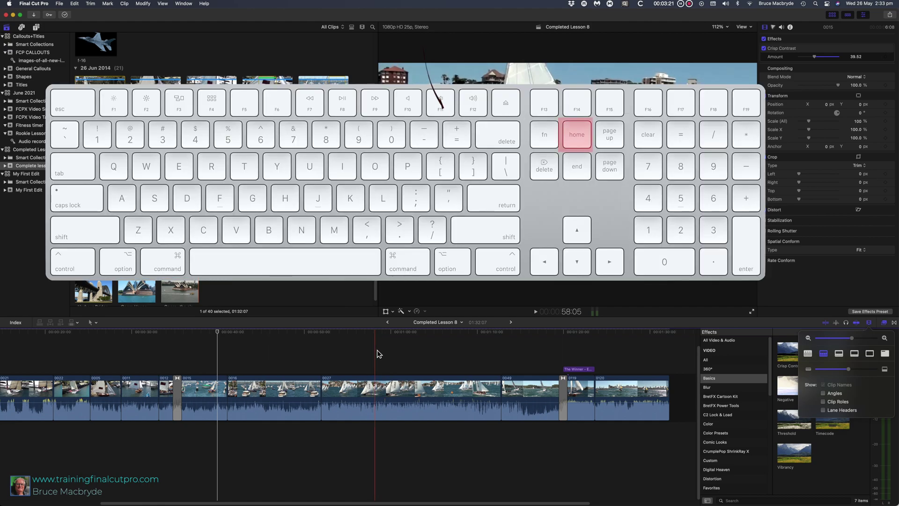
- Jump the playhead to the start of the project and to its end, repeating the pair of jumps
key(Home)
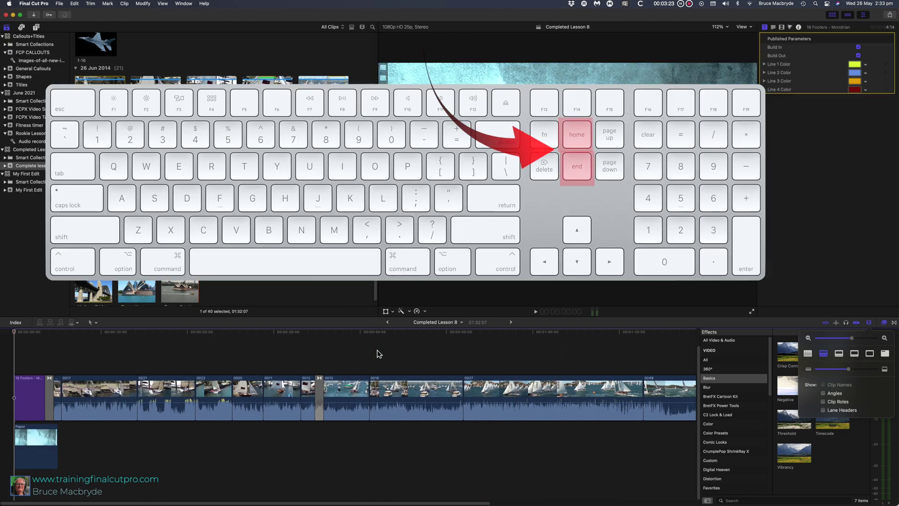
key(End)
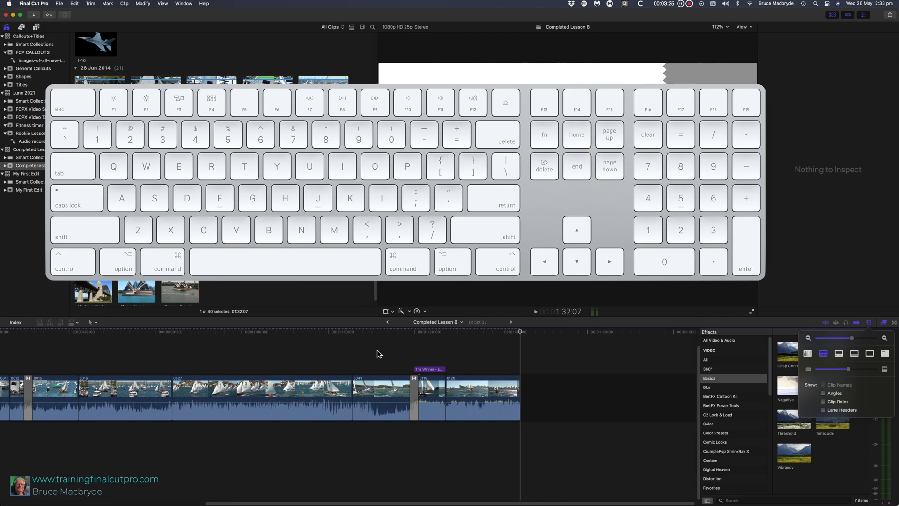
key(Home)
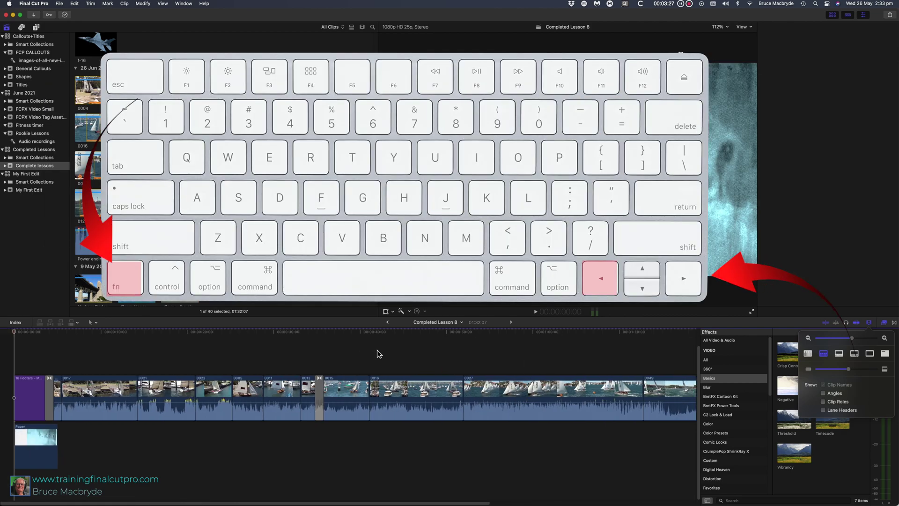
key(End)
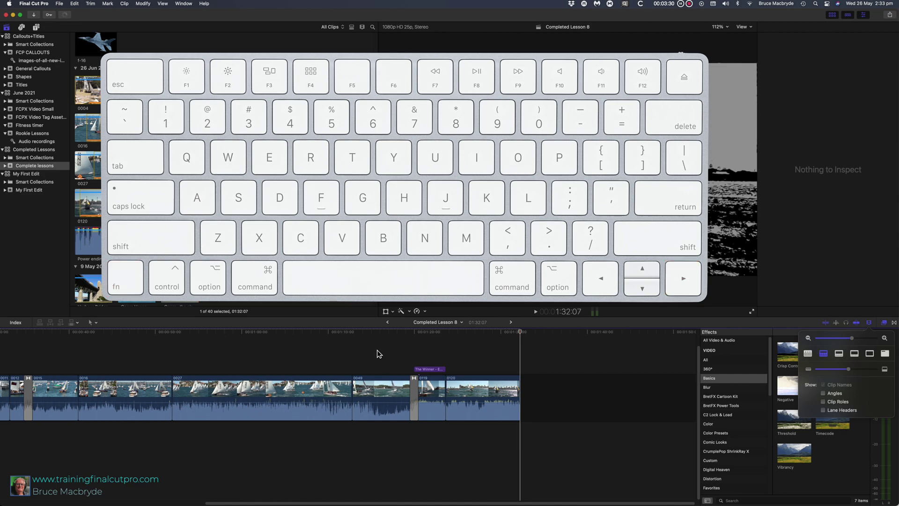
- Move the playhead back edit by edit to the start of clip 0119, and forward again to the project's end
key(Up)
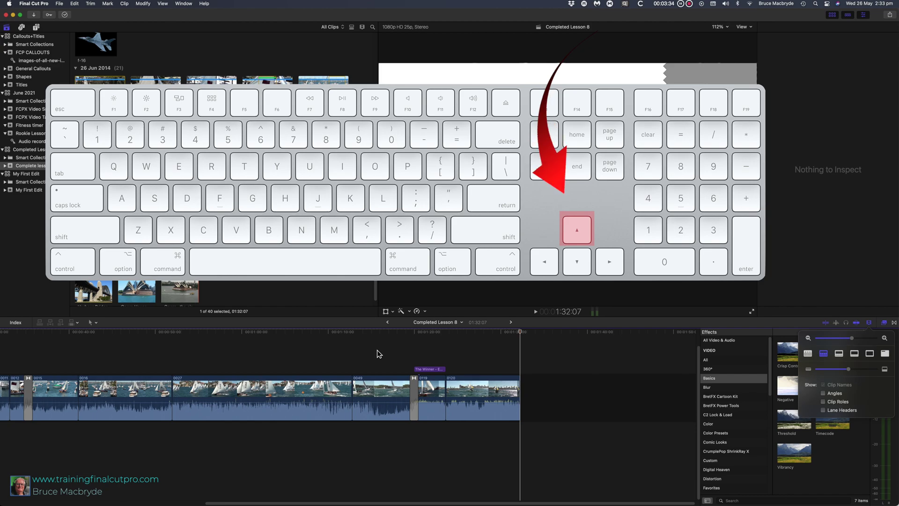
key(Up)
key(Up)
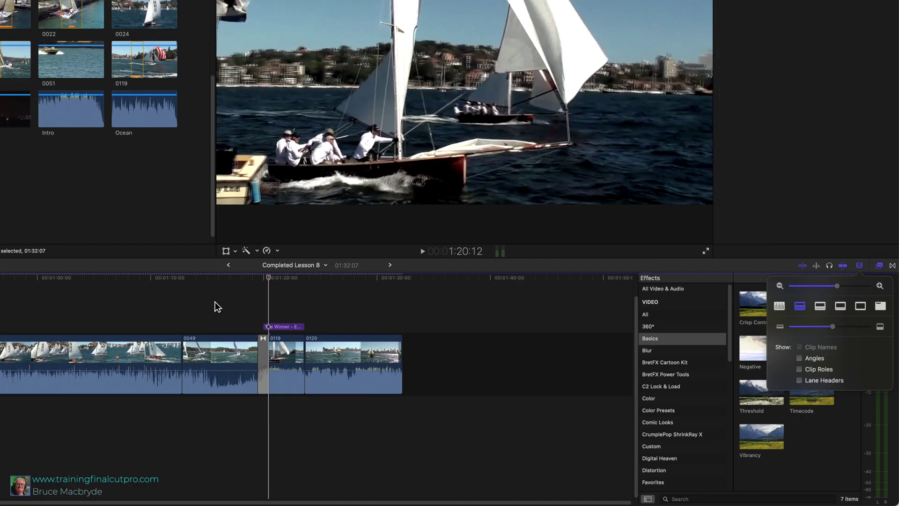
key(Down)
key(Down)
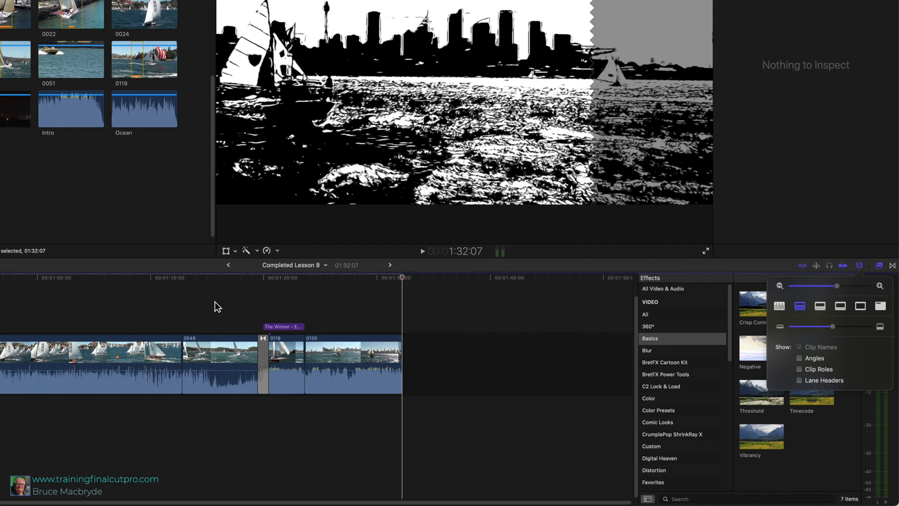
- Turn on skimming and place the playhead first in clip 0015 and finally at 44:13 in clip 0016
key(s)
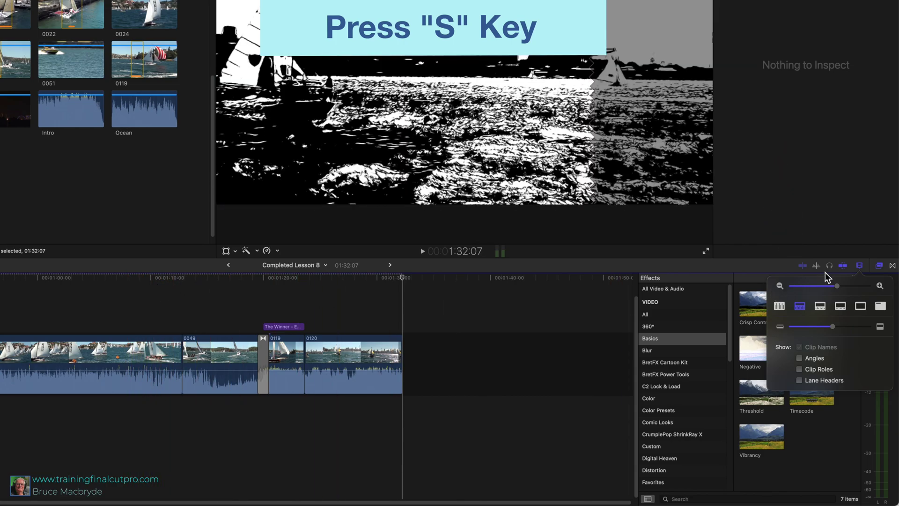
click(804, 266)
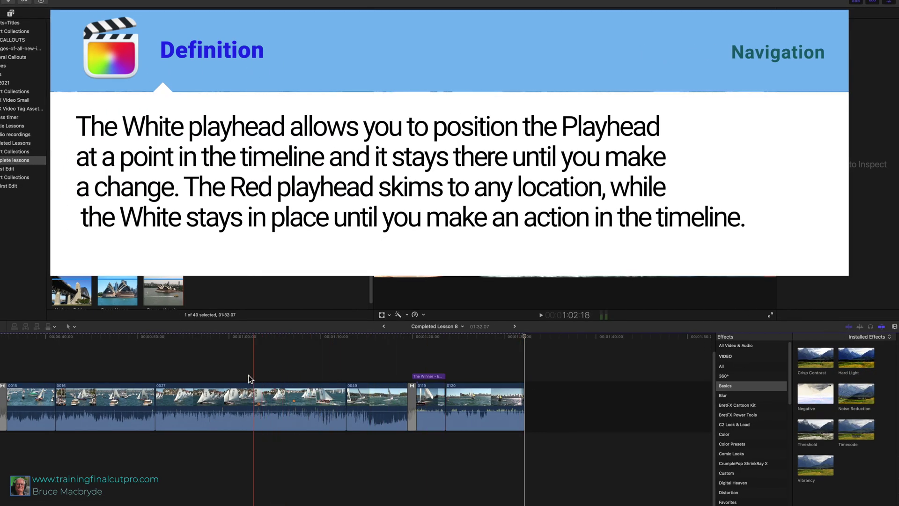
scroll(250, 378, left, 10)
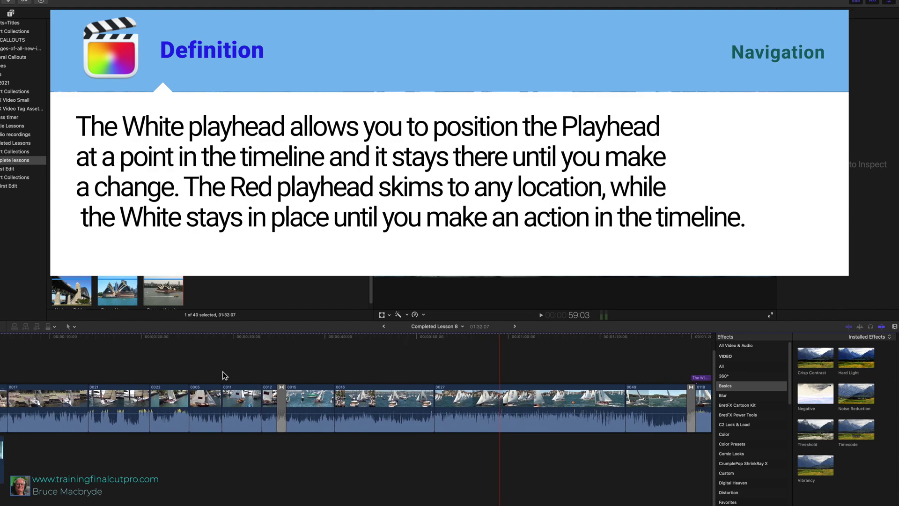
click(326, 337)
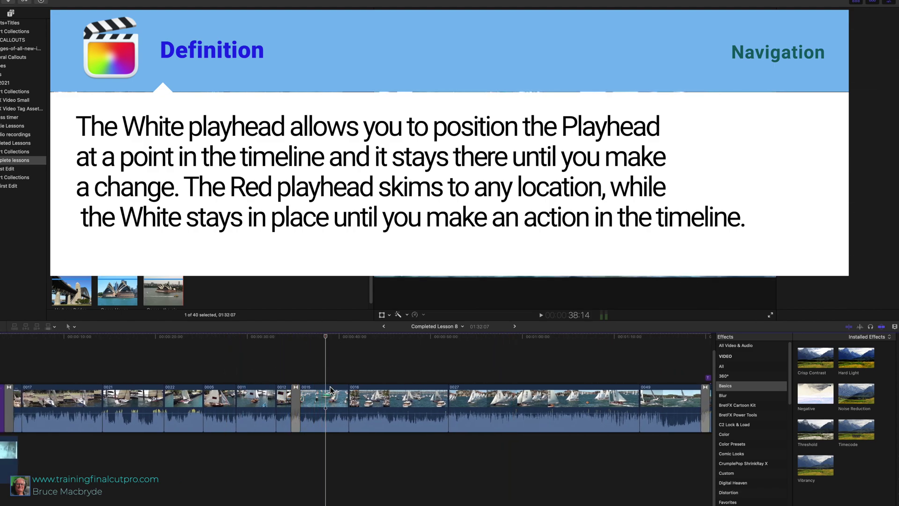
click(329, 405)
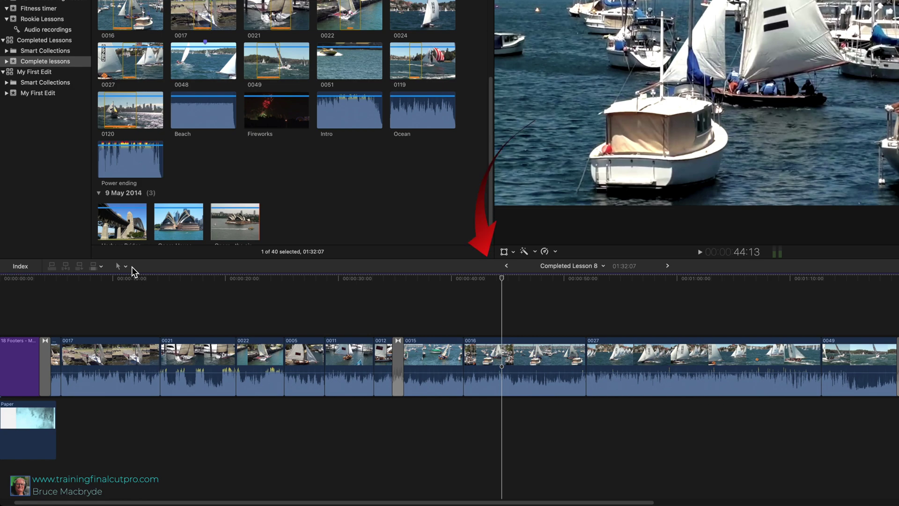
- Use the Range Selection tool to mark a range of about 07:10 within clip 0016 and delete it
click(125, 266)
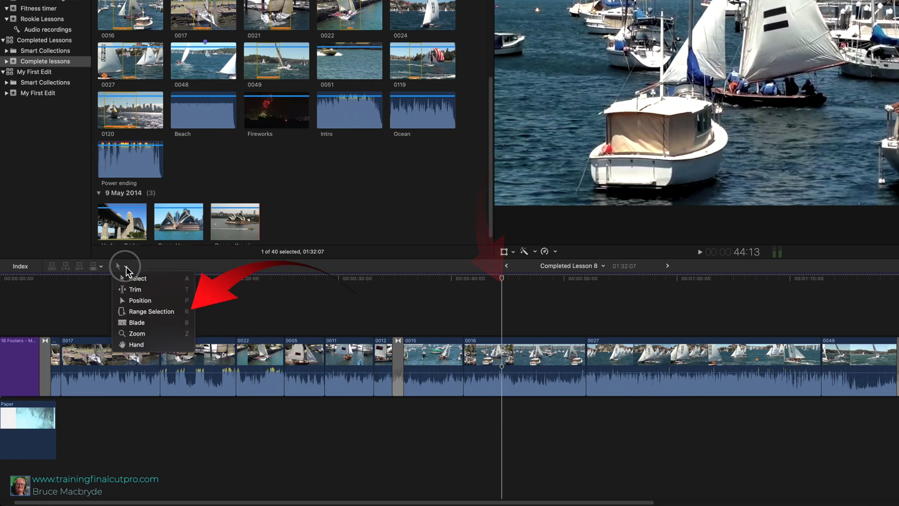
click(141, 311)
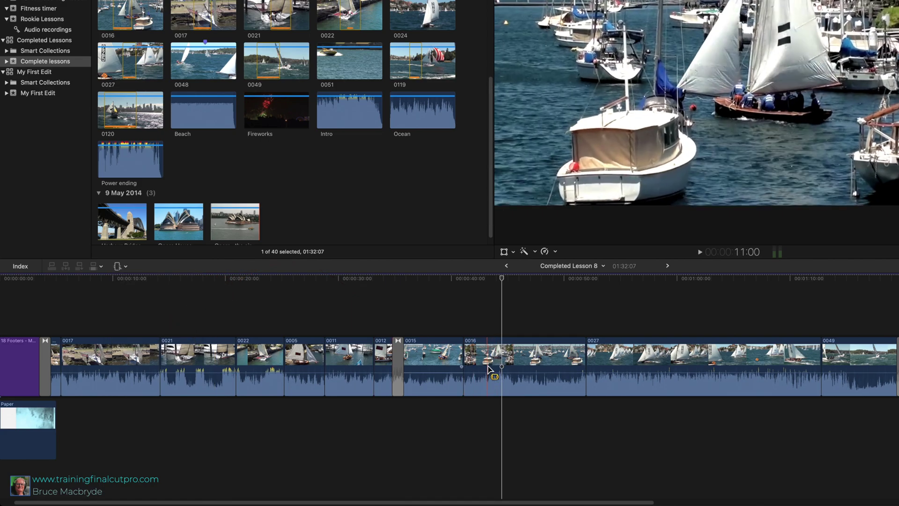
drag(482, 362, 563, 366)
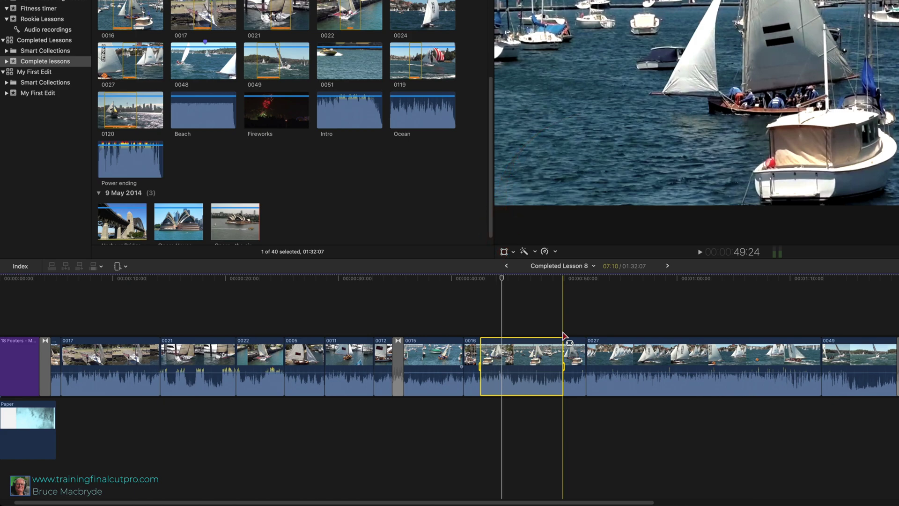
key(Delete)
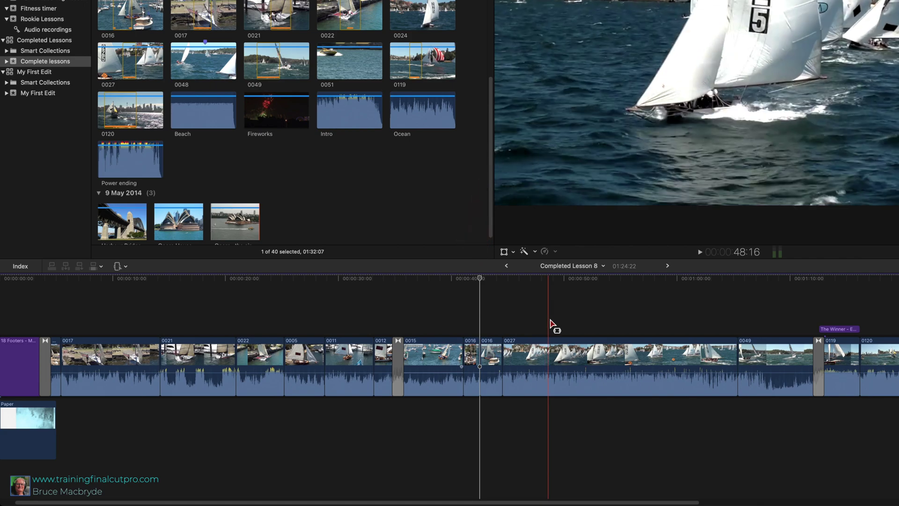
- Zoom the timeline in around the playhead, fit the whole project in view, and zoom in one level
key(super+equal)
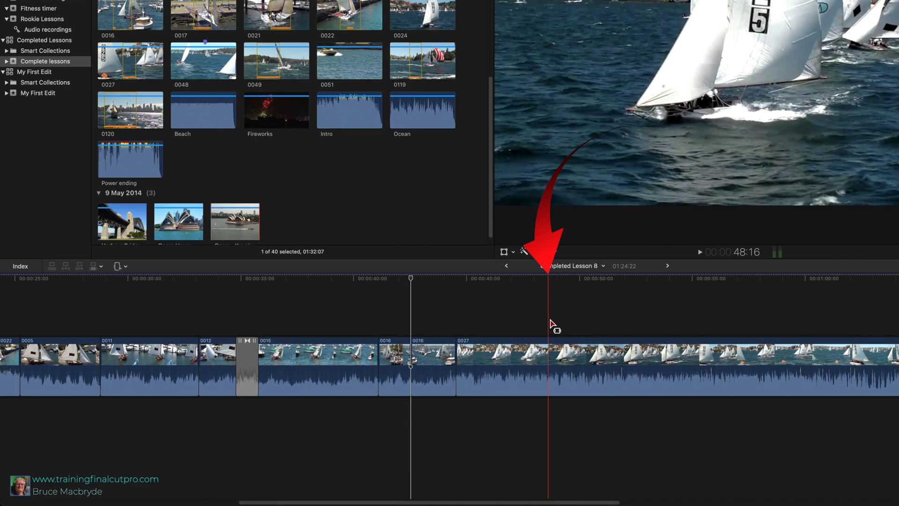
key(super+equal)
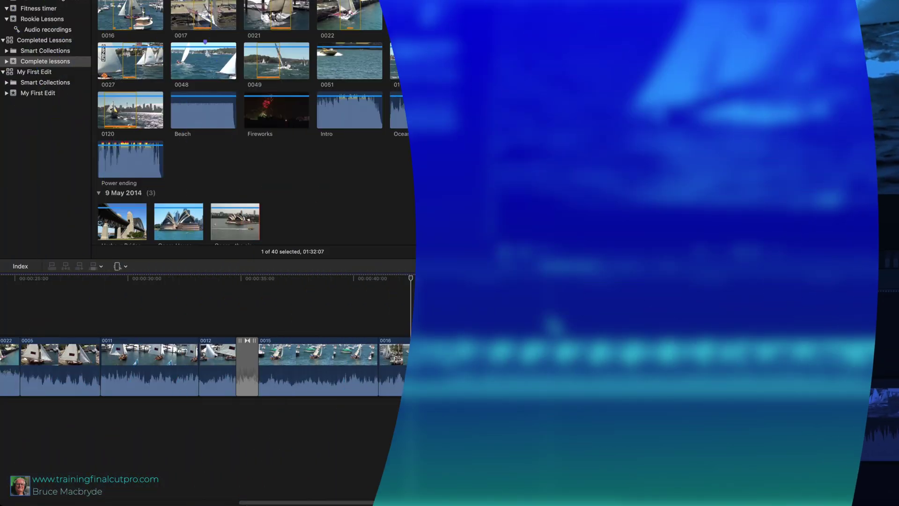
key(shift+z)
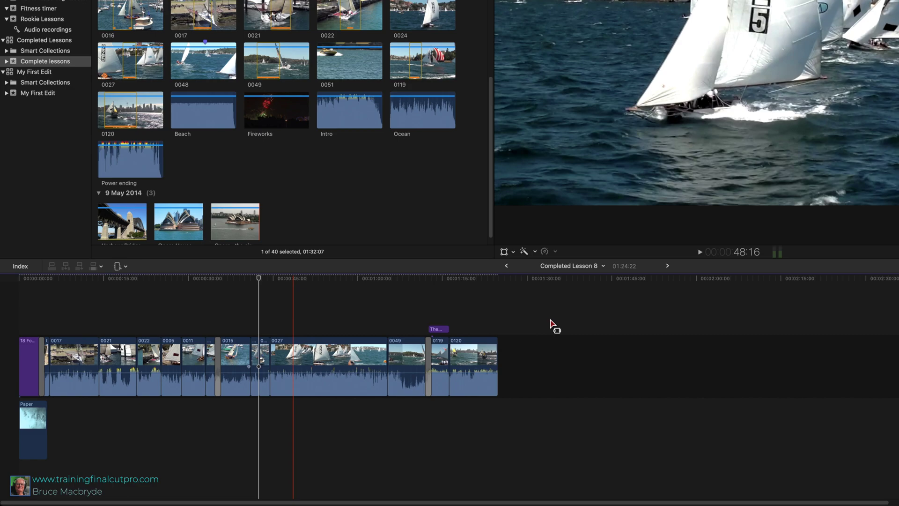
key(super+equal)
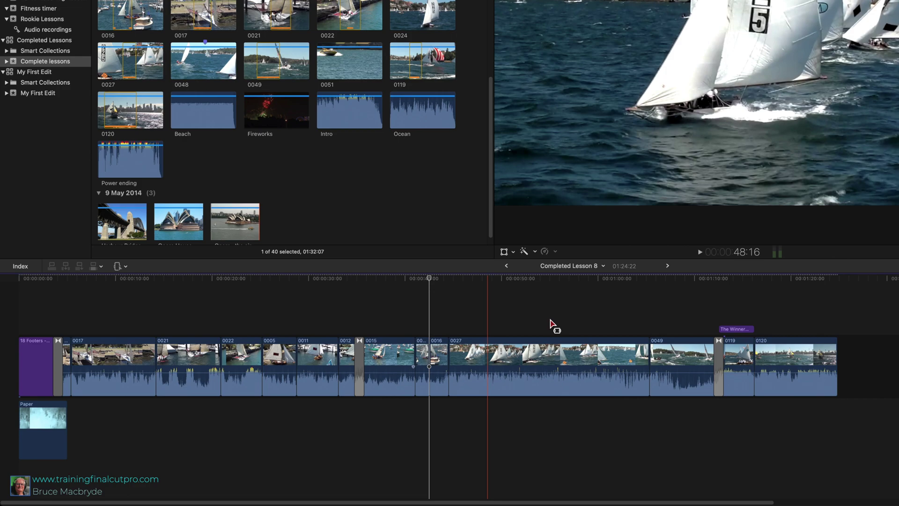
- Switch to the Select tool and play the timeline forward through clip 0027, pausing and resuming playback
key(a)
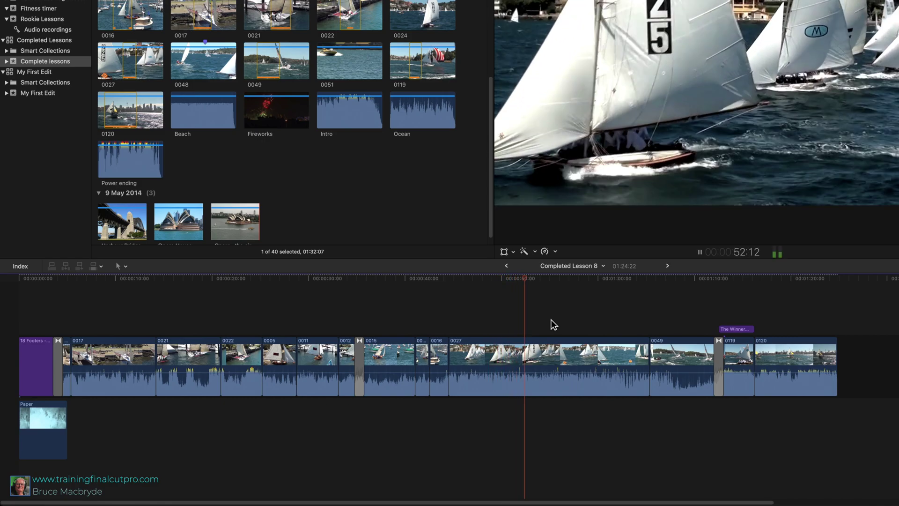
key(l)
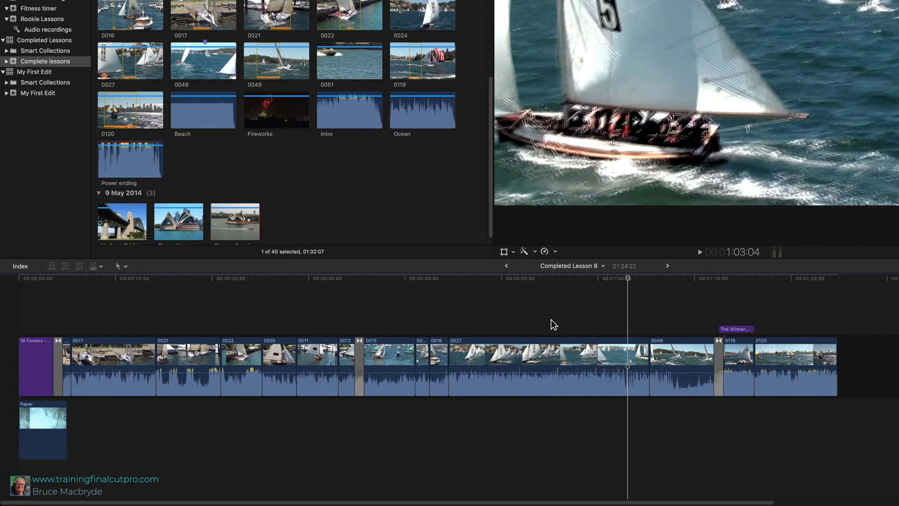
key(space)
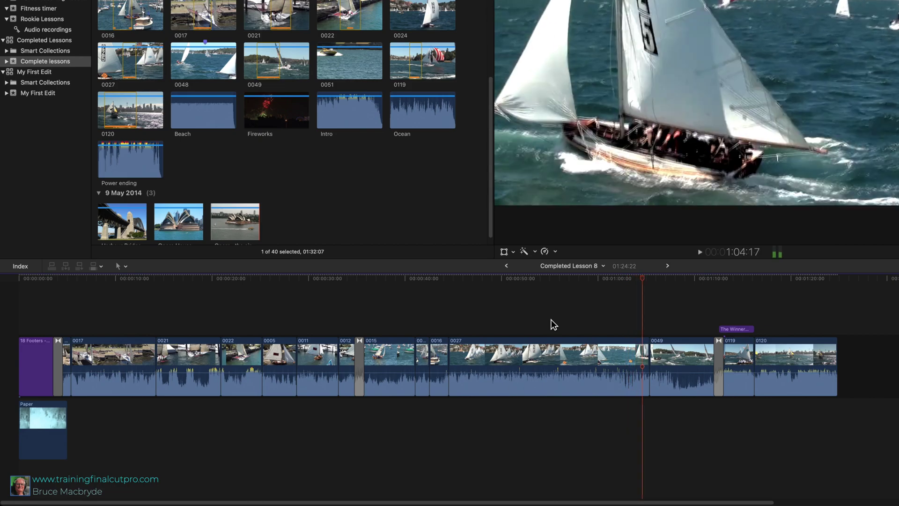
key(space)
- Play the timeline in reverse at increasing speed and stop the playhead at 52:12 in clip 0027
key(j)
key(j)
key(j)
key(j)
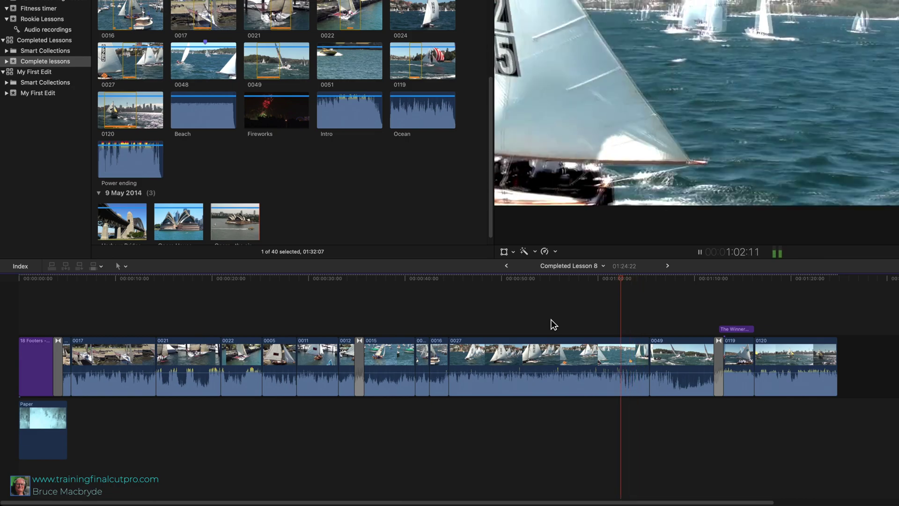
key(k)
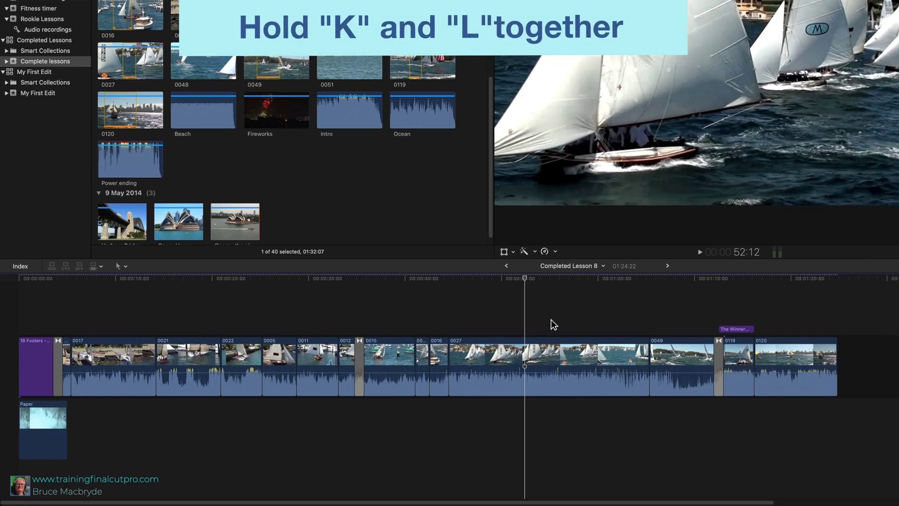
- Play clip 0027 forward in slow motion, at normal speed and in reverse, stopping the playhead at 56:17
key(k+l)
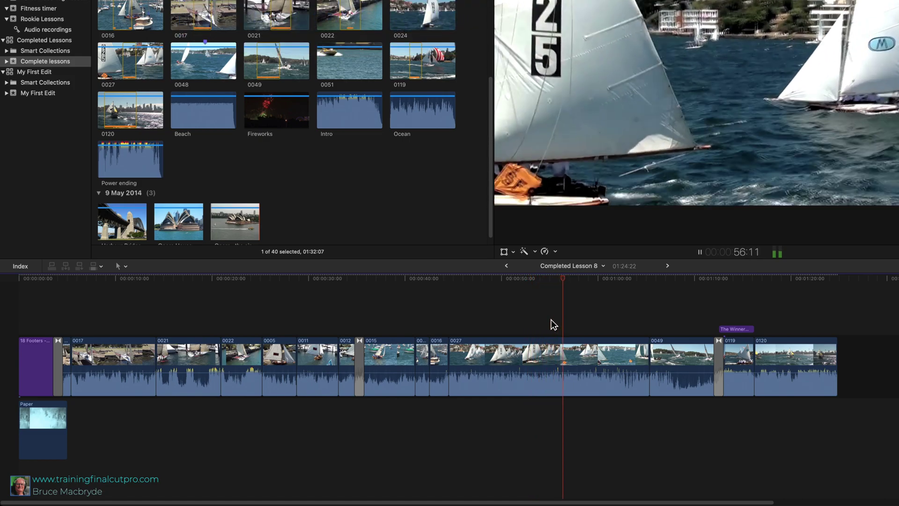
key(k)
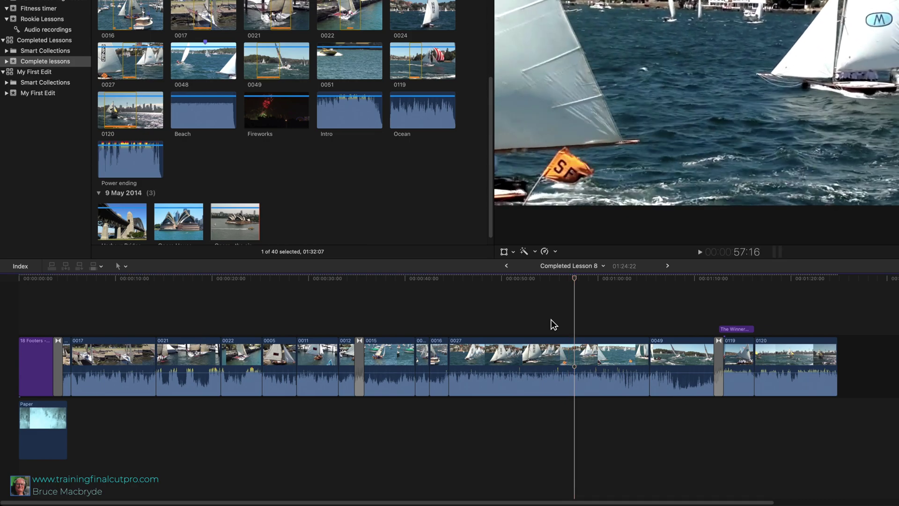
key(l)
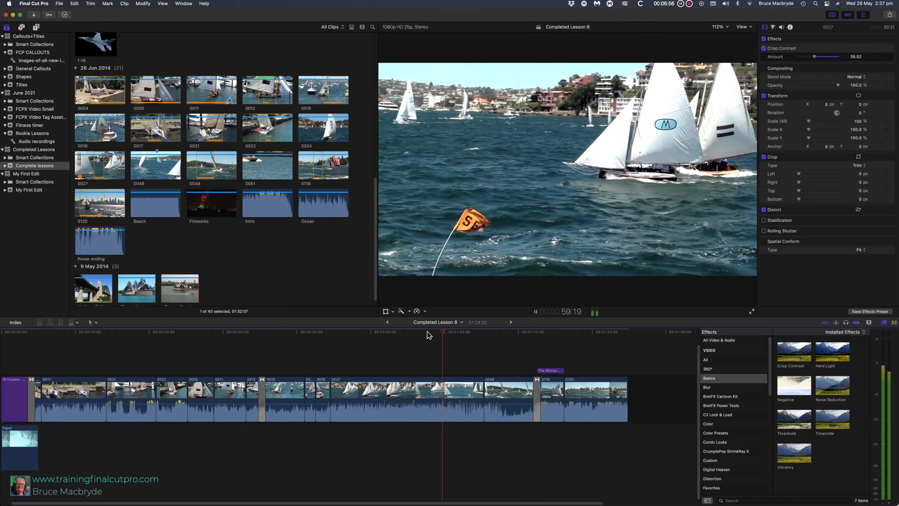
key(j)
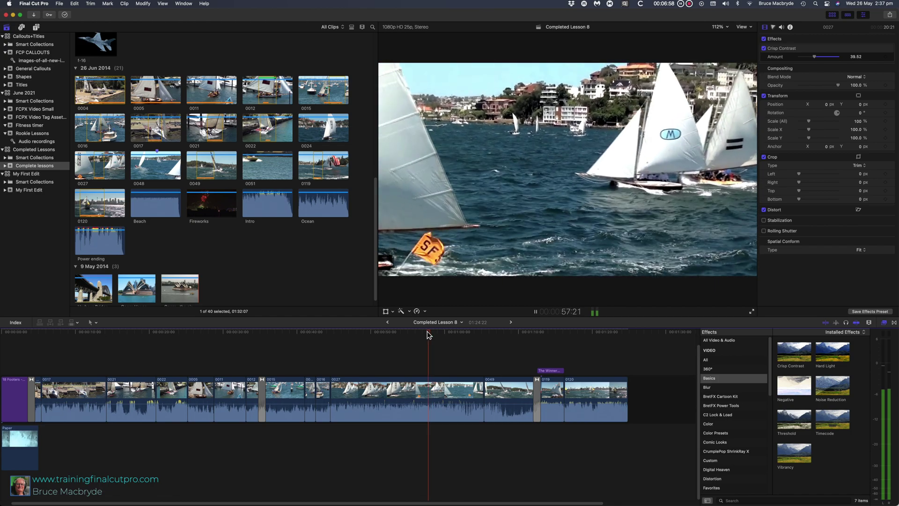
key(k)
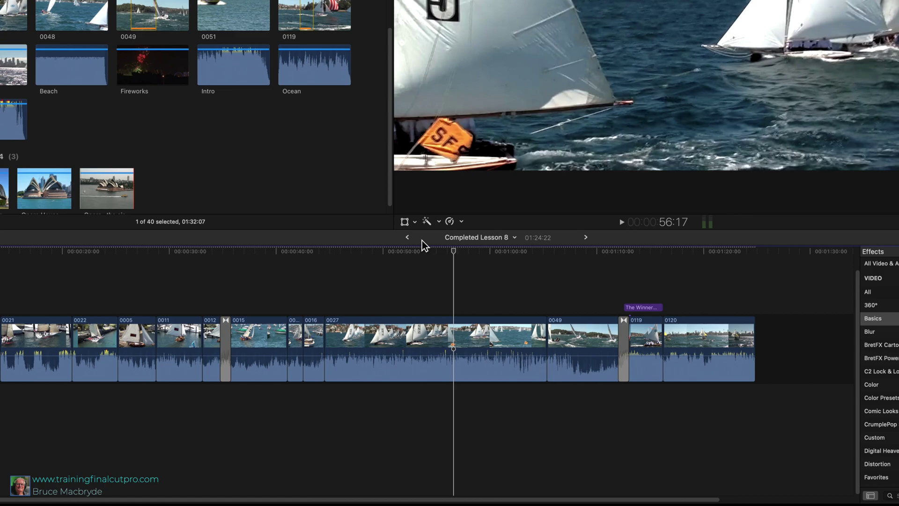
- Check the timeline history for previously opened projects and open the options for the Completed Lesson 8 project
click(408, 240)
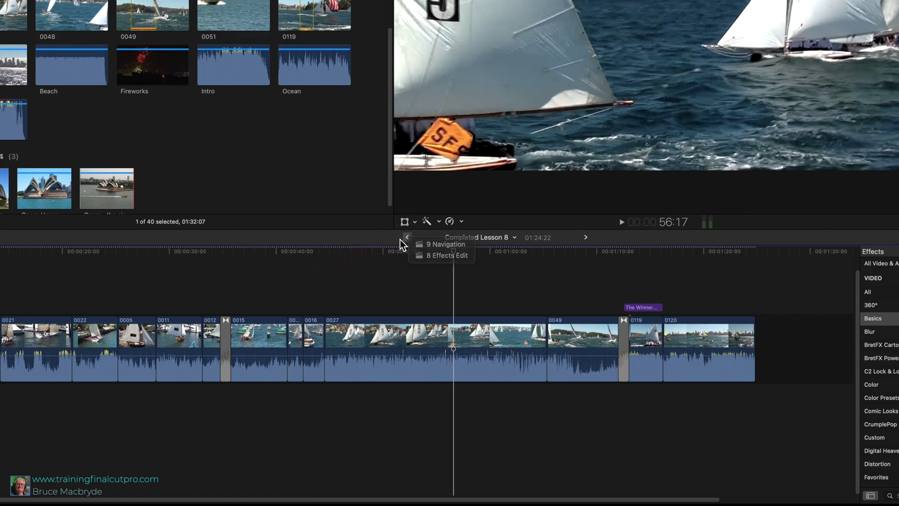
click(478, 245)
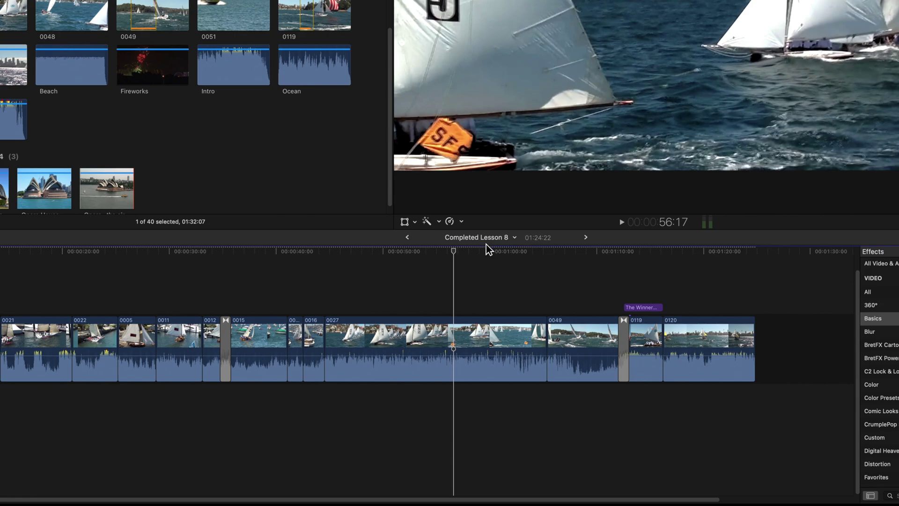
click(517, 239)
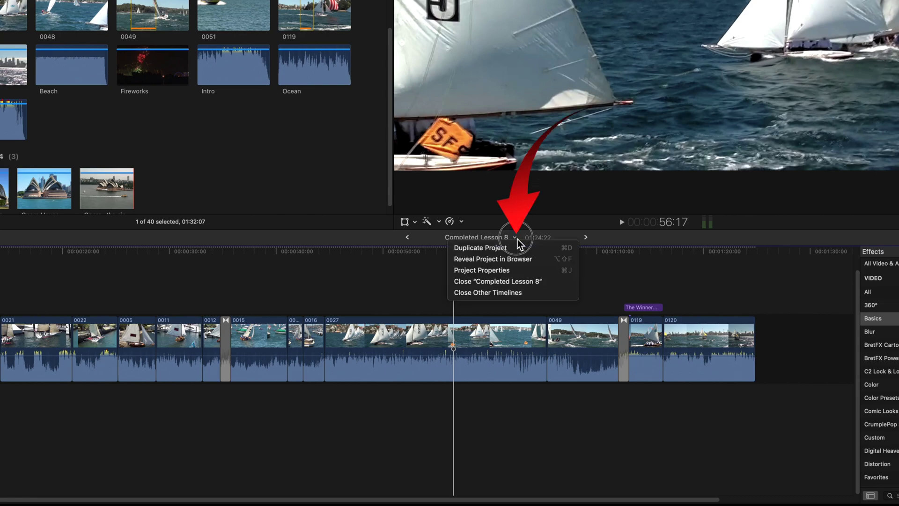